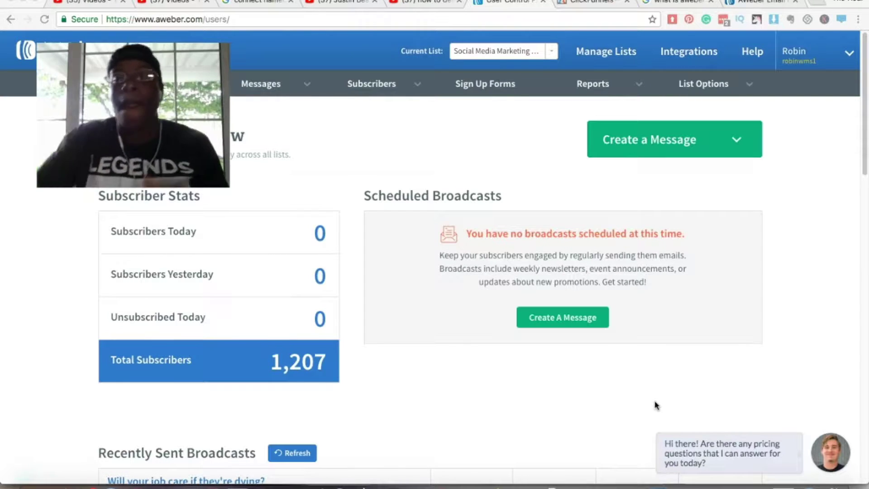
# Step: Go to the AWeber pricing tab, scroll to the plans, and highlight the $19/mo plan's 0–500 range
pyautogui.click(754, 3)
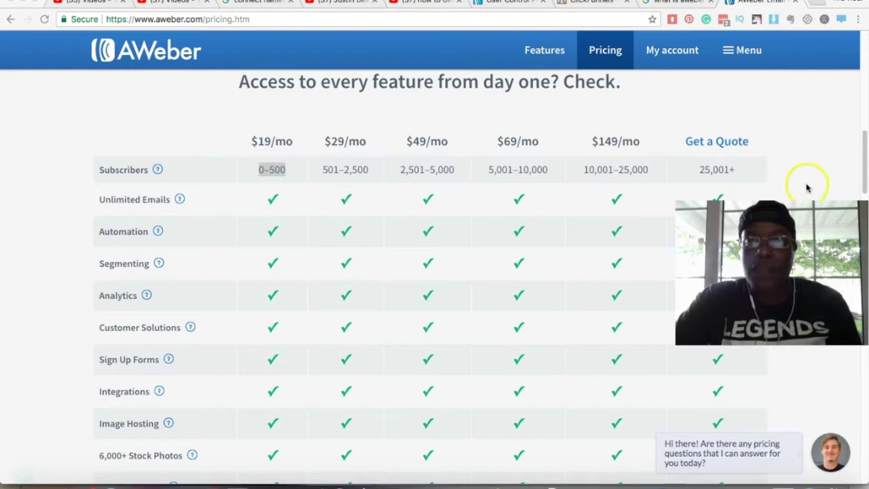
pyautogui.click(861, 142)
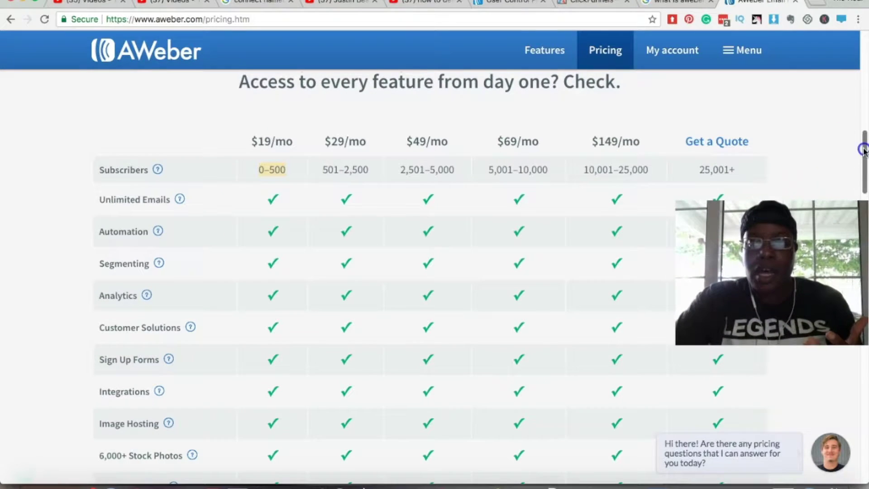
pyautogui.moveTo(863, 155)
pyautogui.mouseDown()
pyautogui.moveTo(863, 172)
pyautogui.moveTo(860, 145)
pyautogui.mouseUp()
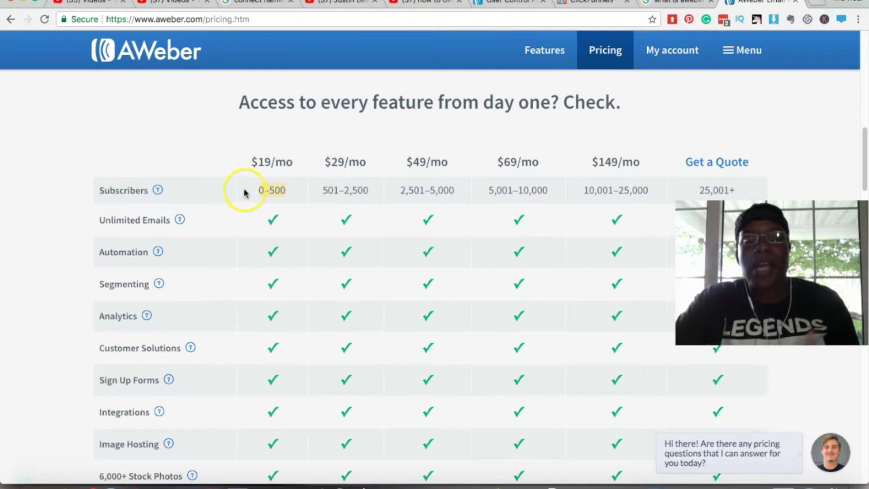
pyautogui.moveTo(274, 199); pyautogui.dragTo(281, 188)
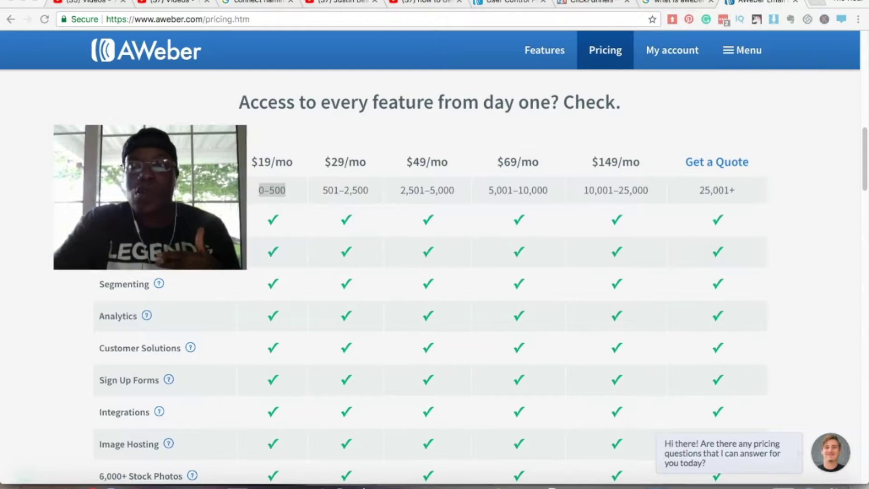
# Step: Switch back to the User Control Panel dashboard showing 1,207 total subscribers
pyautogui.click(497, 3)
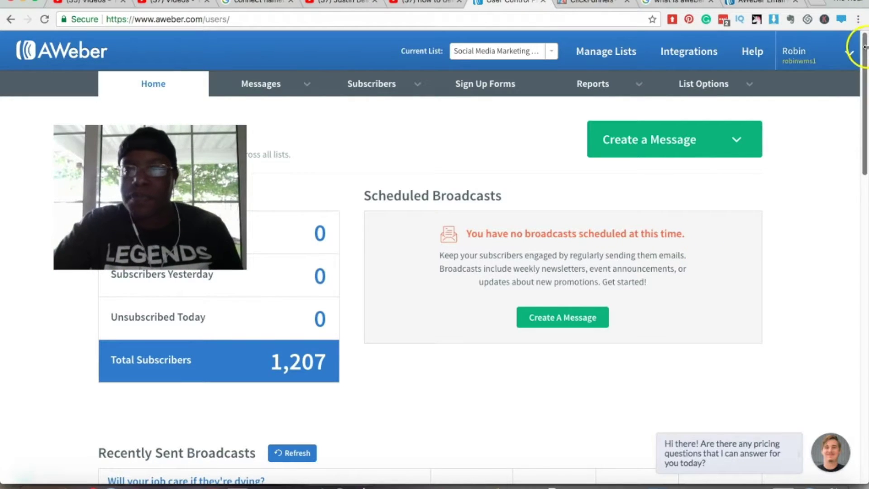
pyautogui.moveTo(864, 51); pyautogui.dragTo(865, 325)
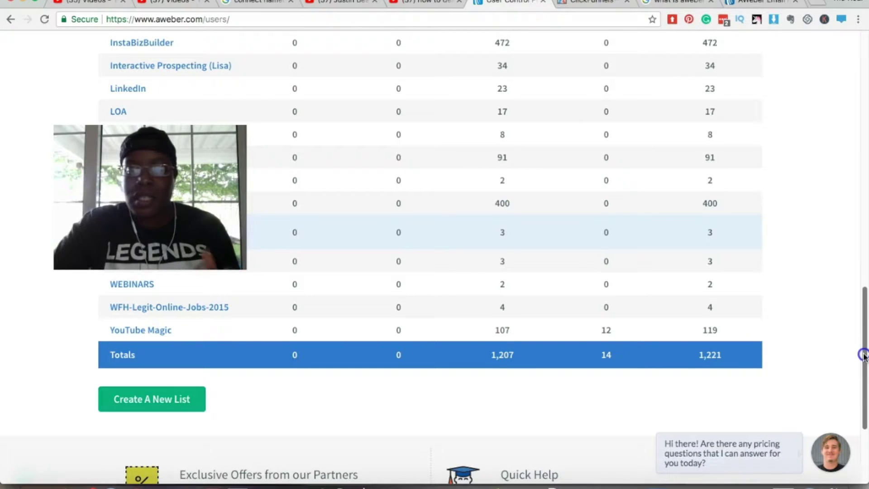
pyautogui.moveTo(863, 353); pyautogui.dragTo(861, 303)
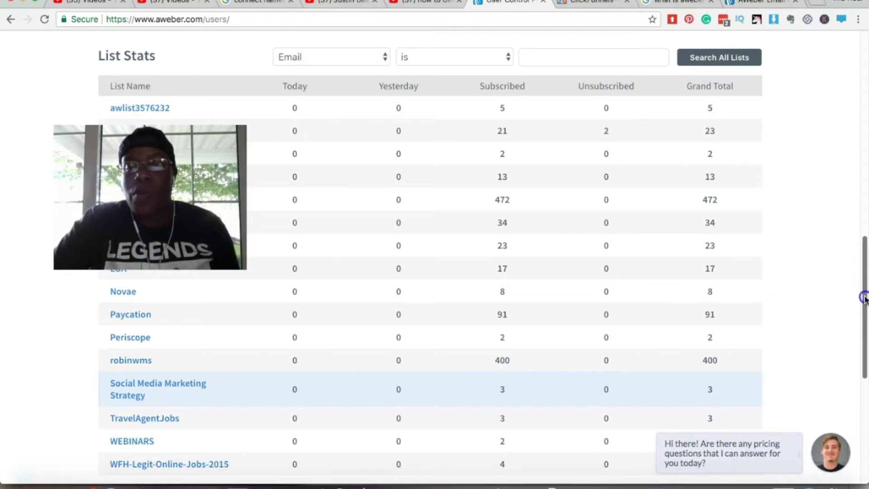
pyautogui.moveTo(864, 298); pyautogui.dragTo(860, 86)
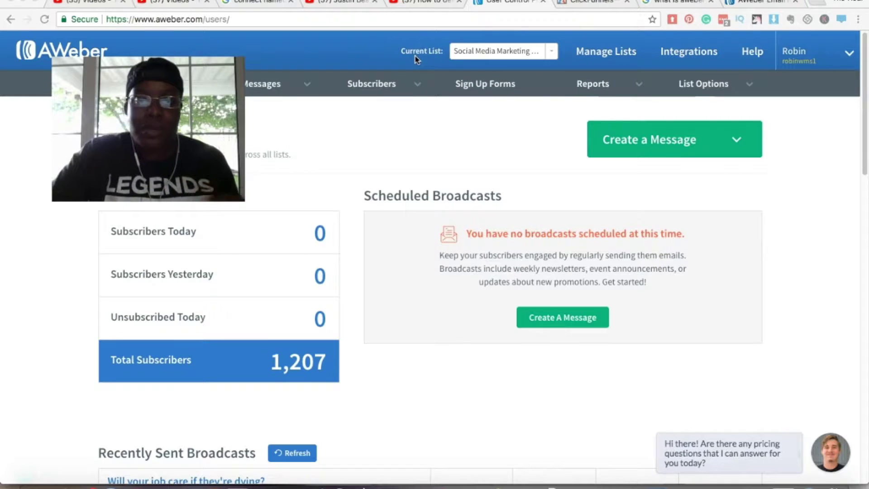
# Step: Pick YouTube Magic from the Current List dropdown and bring up the Subscribers menu
pyautogui.click(552, 54)
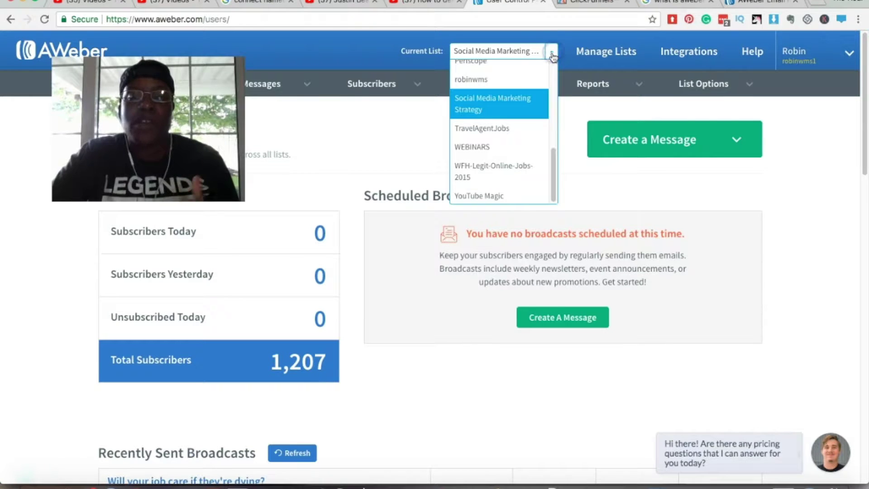
pyautogui.click(496, 192)
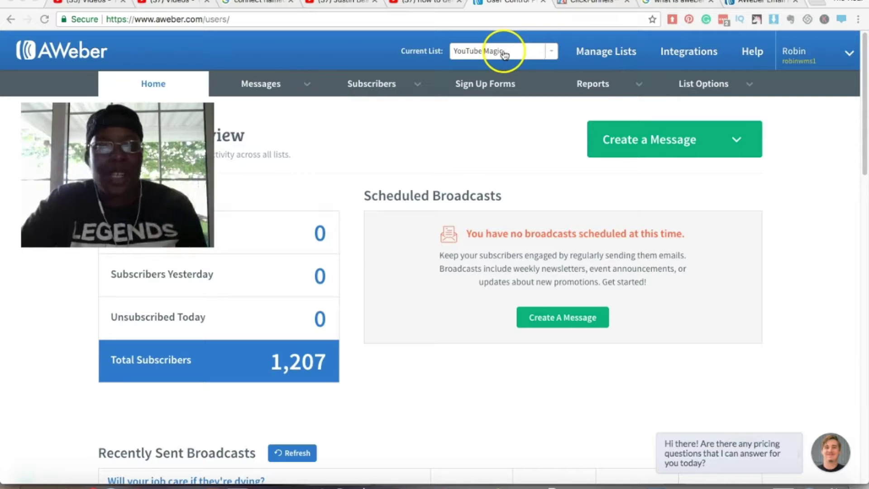
pyautogui.click(408, 87)
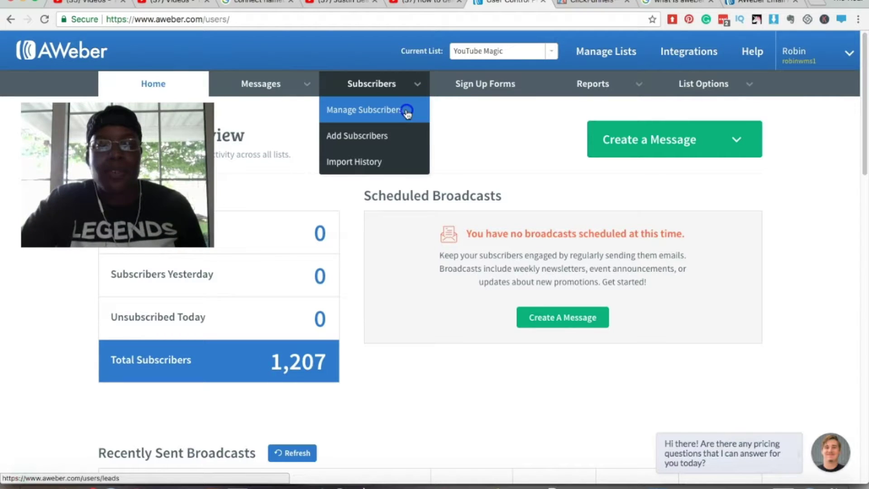
# Step: Open Manage Subscribers, try the Unsubscribed filter, then Show All to list 107 subscribers
pyautogui.click(408, 111)
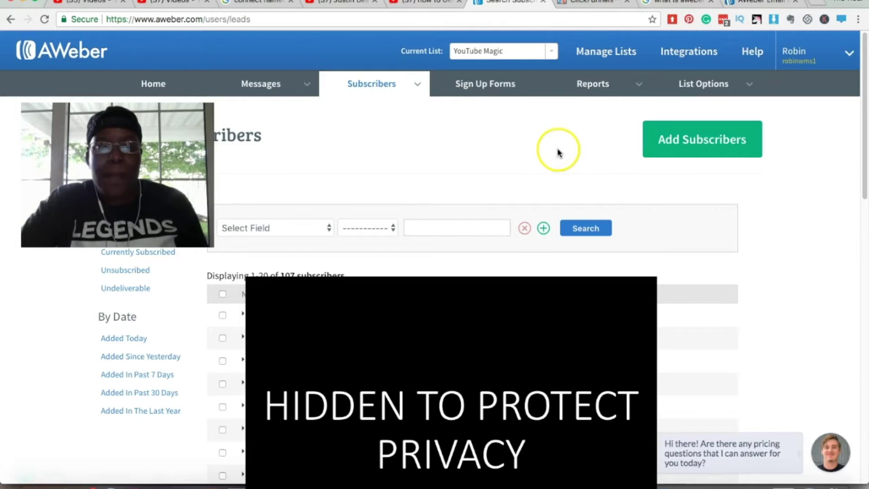
pyautogui.scroll(-1, 430, 153)
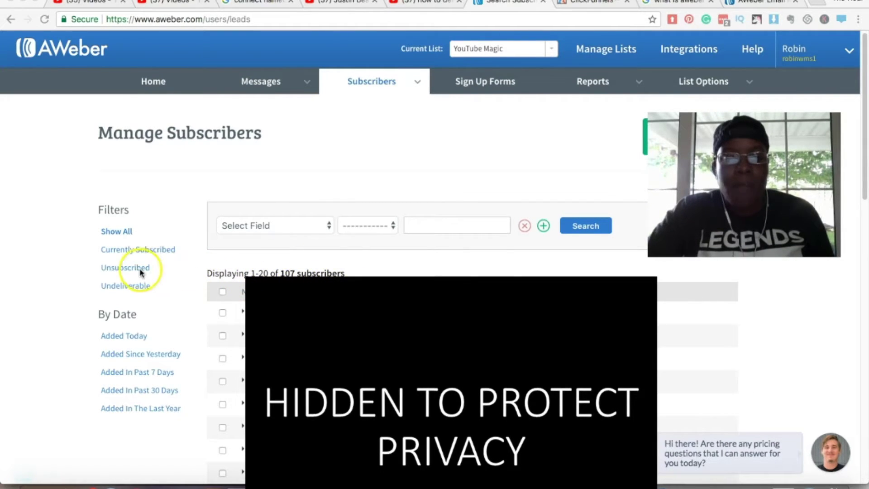
pyautogui.click(50, 267)
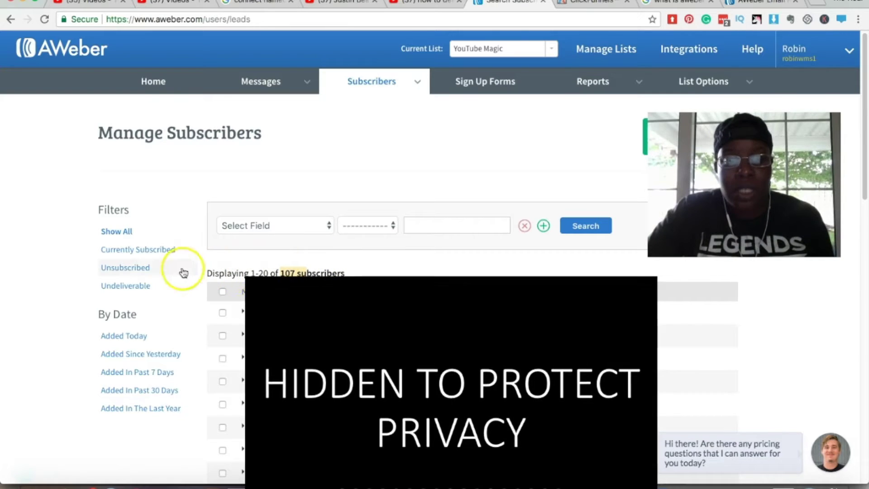
pyautogui.click(136, 273)
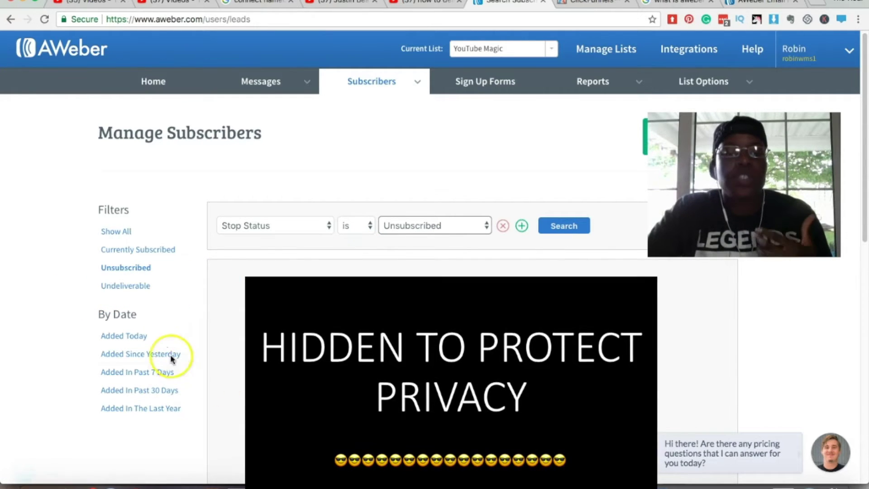
pyautogui.click(117, 233)
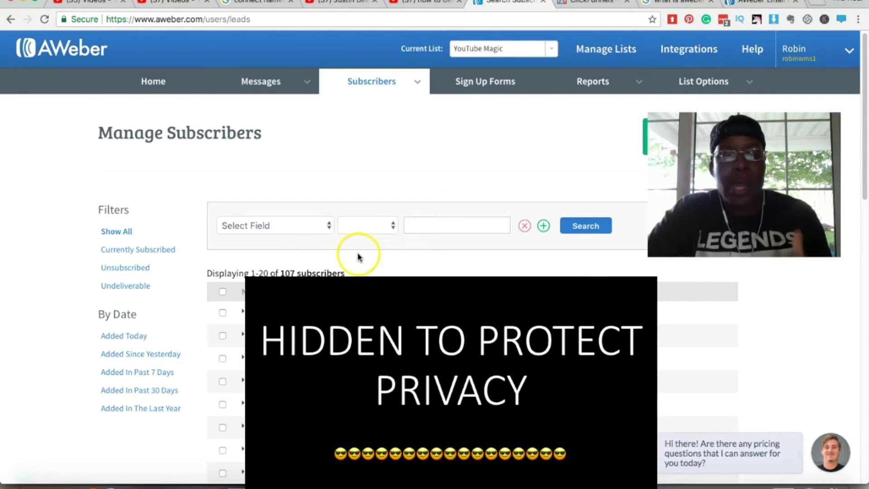
# Step: Choose No Opens as the search field
pyautogui.click(328, 229)
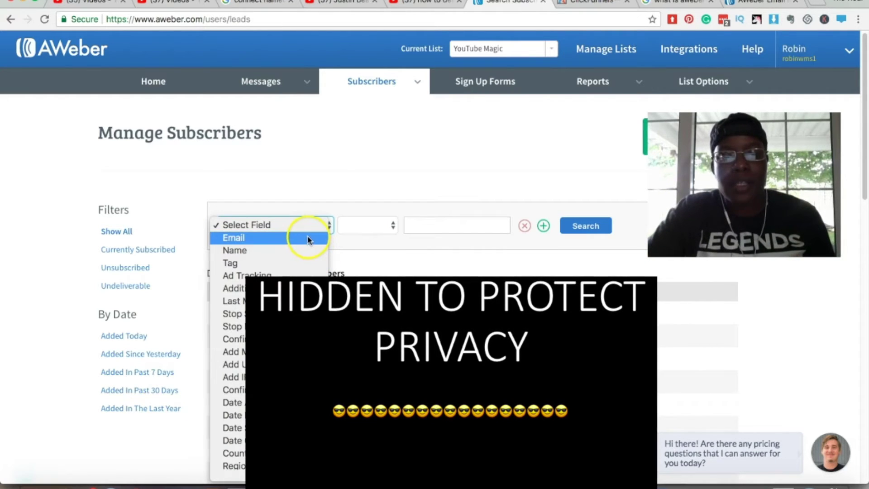
pyautogui.scroll(-3, 289, 253)
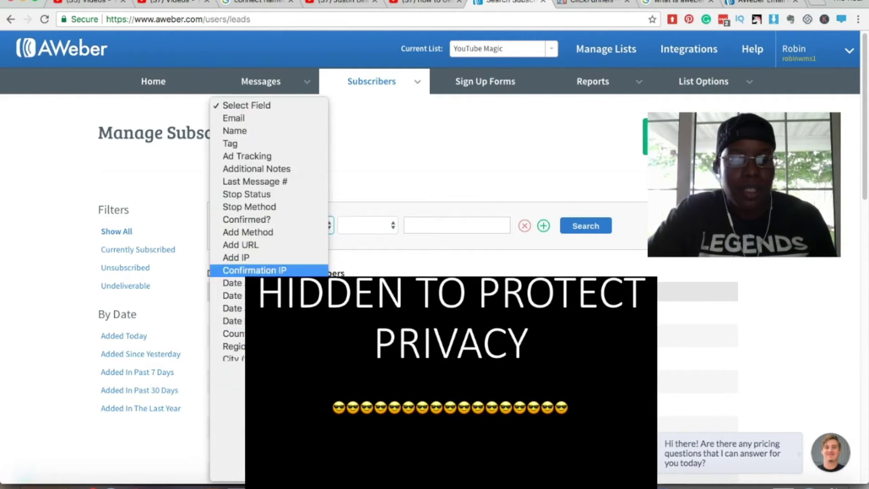
pyautogui.scroll(-2, 231, 272)
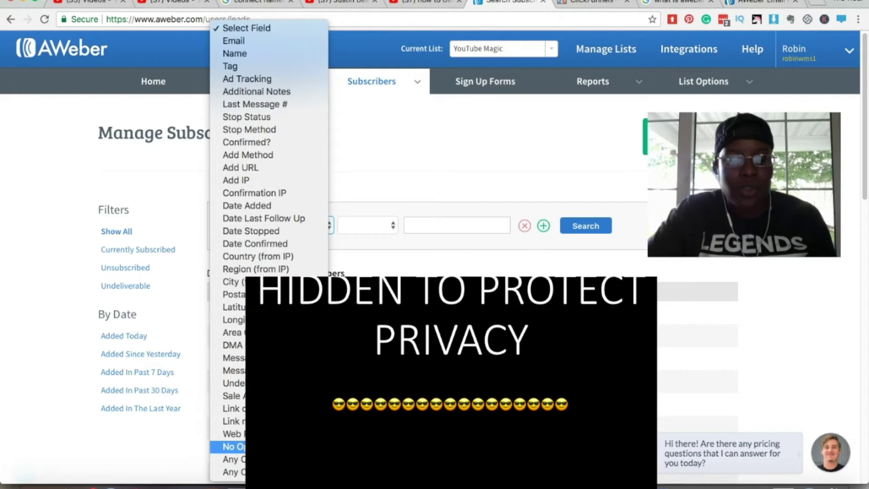
pyautogui.click(229, 446)
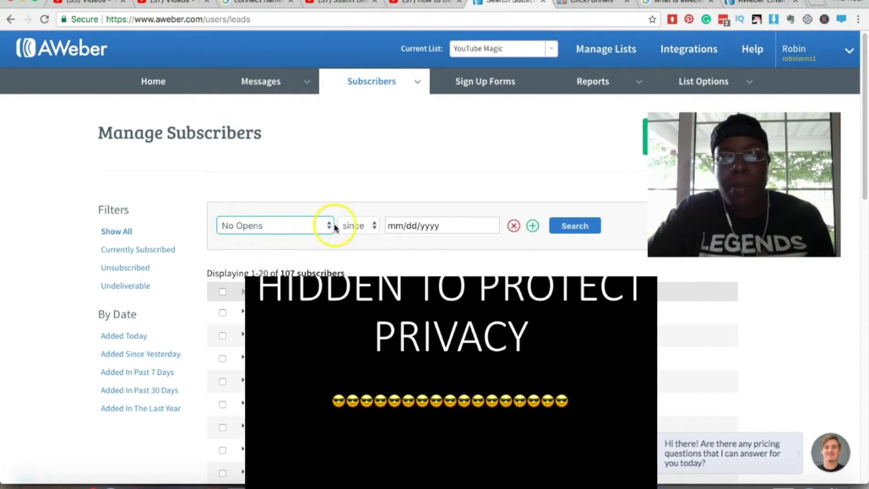
# Step: Set the since date to June 6, 2016, correcting the year to 2016
pyautogui.click(434, 224)
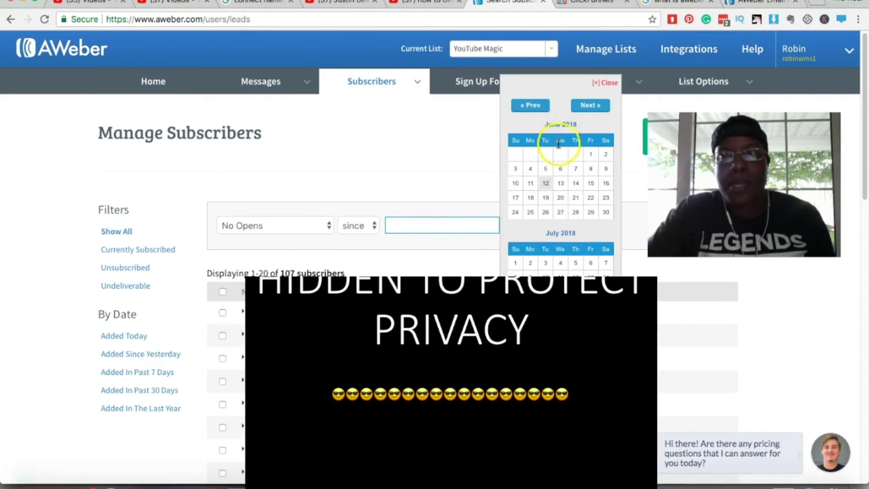
pyautogui.click(561, 169)
pyautogui.click(430, 226)
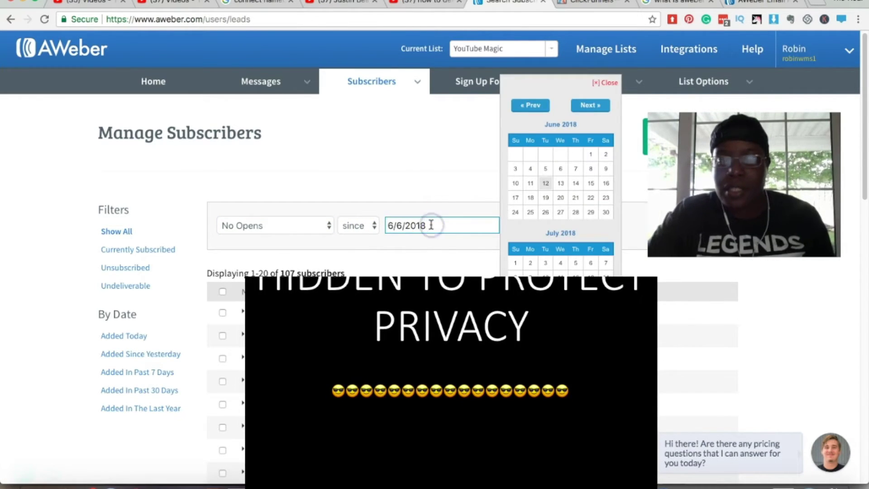
pyautogui.press('BackSpace')
pyautogui.write('6')
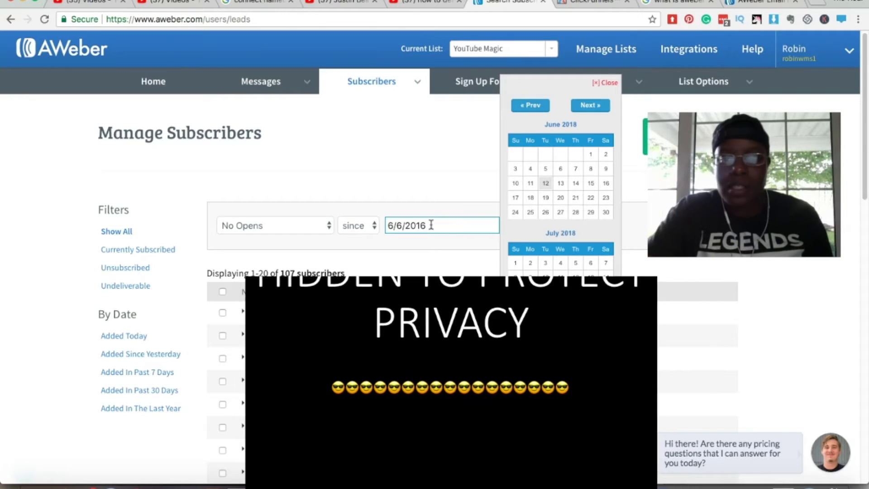
pyautogui.click(604, 83)
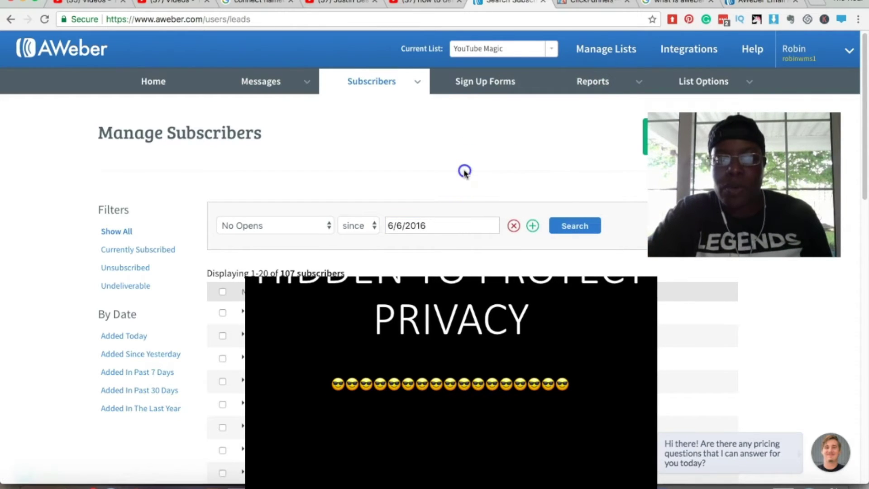
pyautogui.scroll(-1, 463, 180)
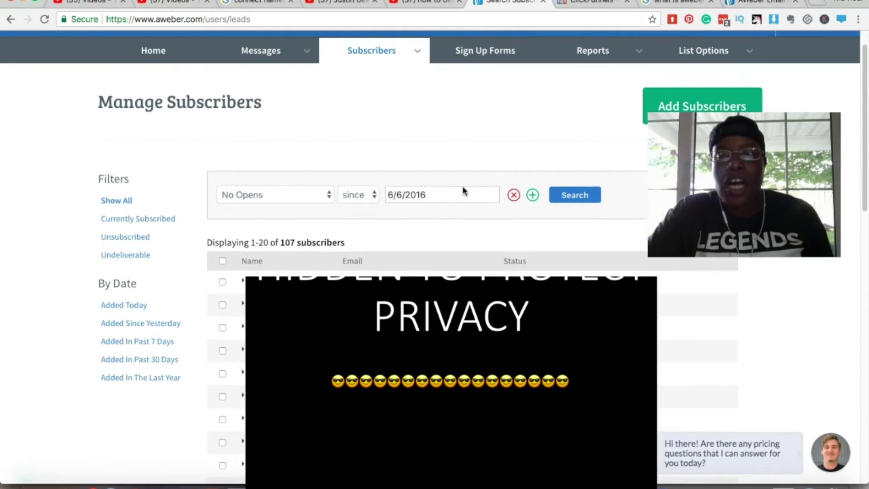
pyautogui.scroll(1, 464, 186)
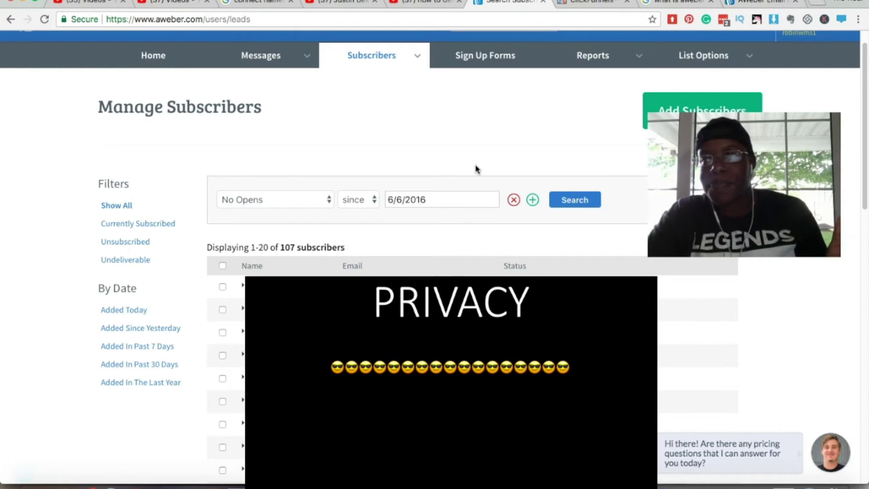
pyautogui.click(474, 173)
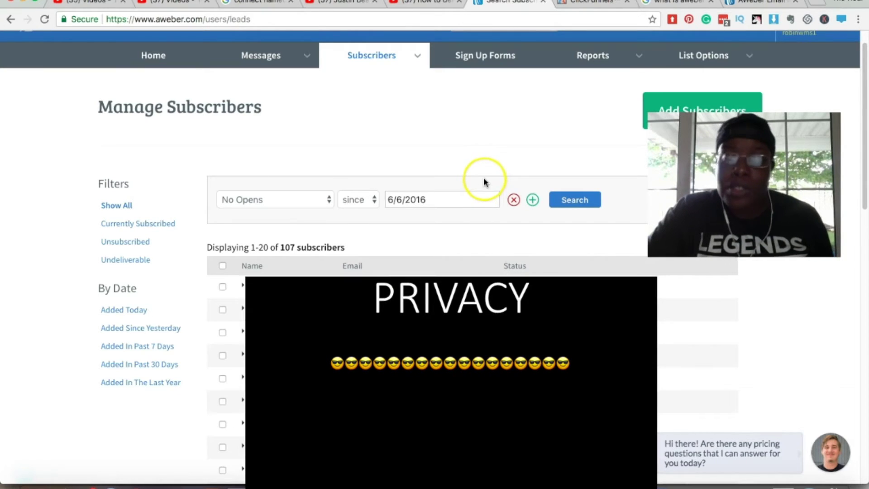
# Step: Run the No Opens since 6/6/2016 search and check that no subscribers match
pyautogui.click(588, 204)
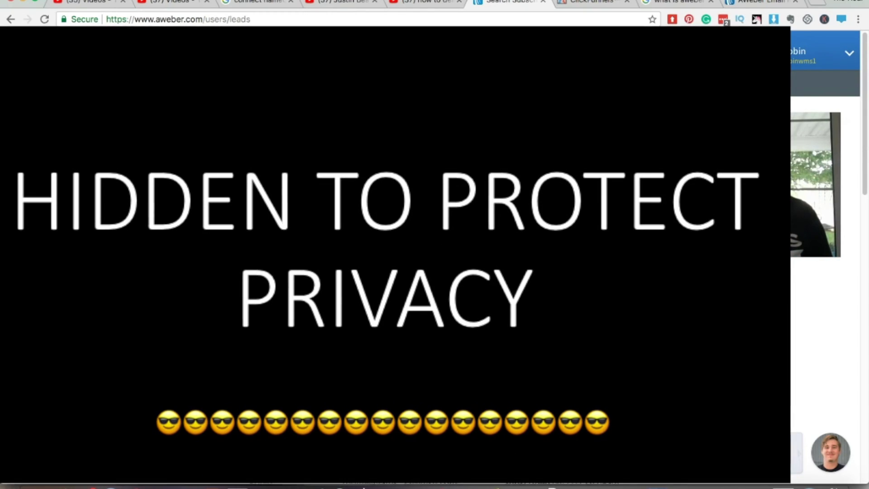
pyautogui.scroll(-5, 393, 254)
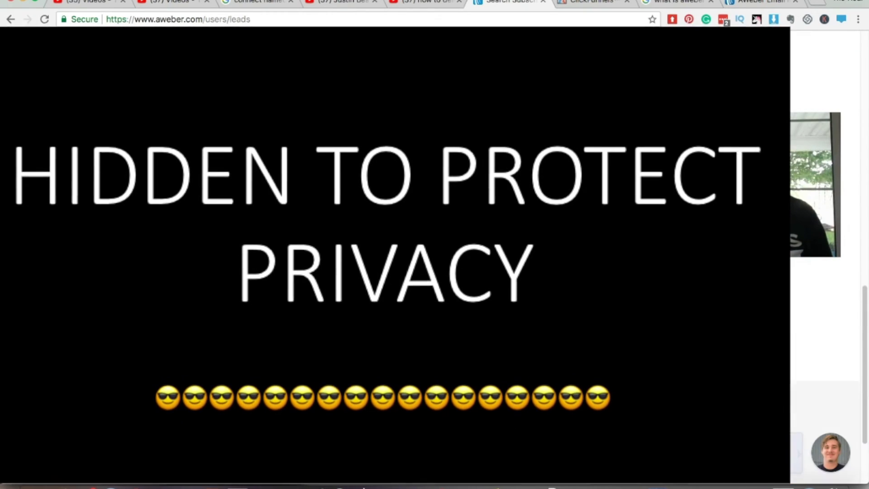
pyautogui.scroll(5, 394, 254)
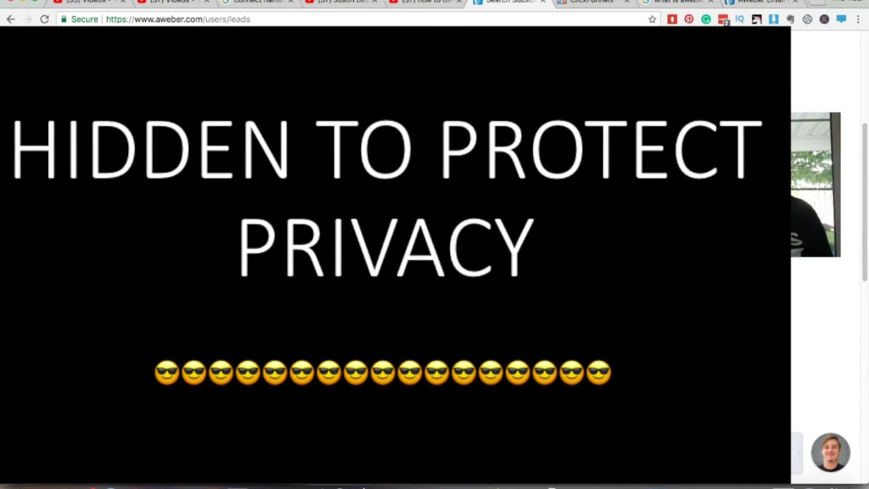